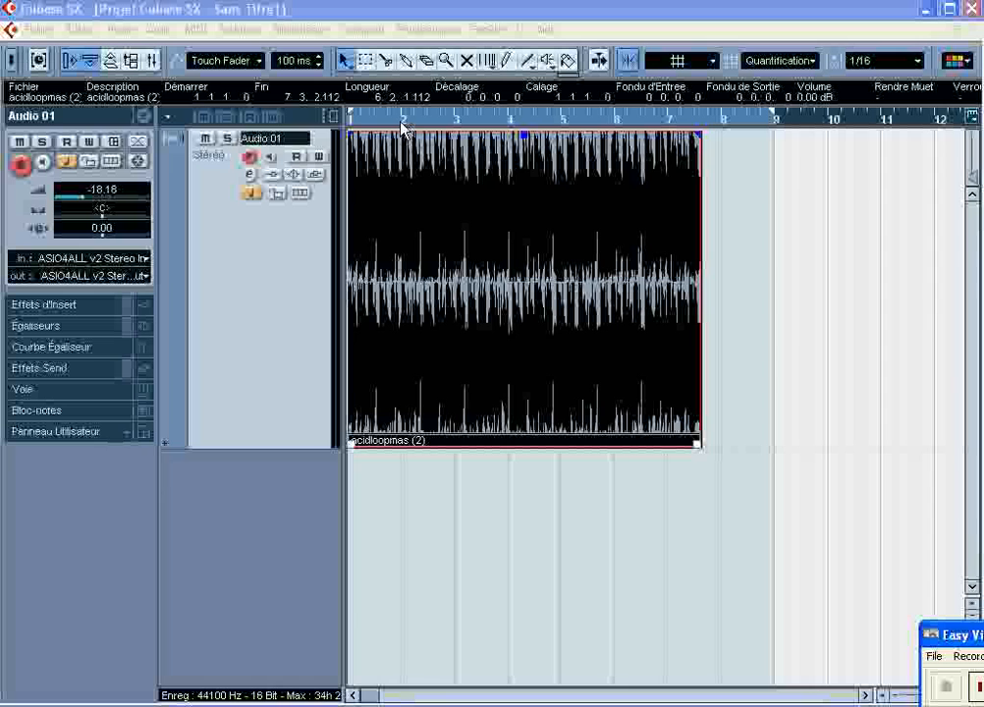
Step: Return the playhead to the start of the project, play the acidloopmas (2) loop and stop playback
left_click(352, 126)
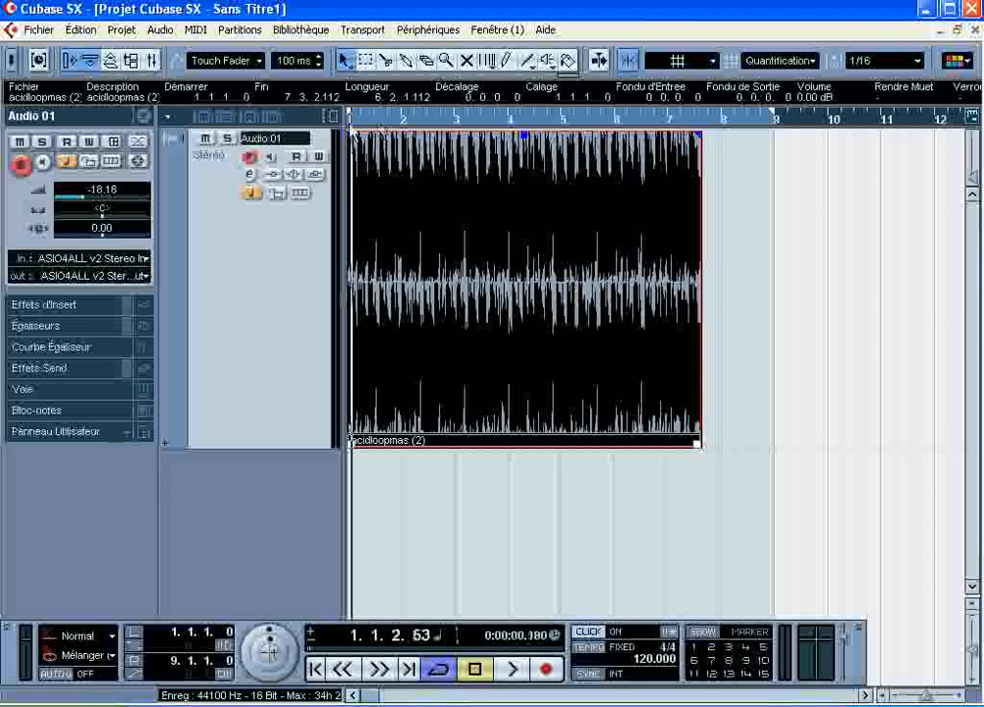
left_click_drag(351, 128, 327, 142)
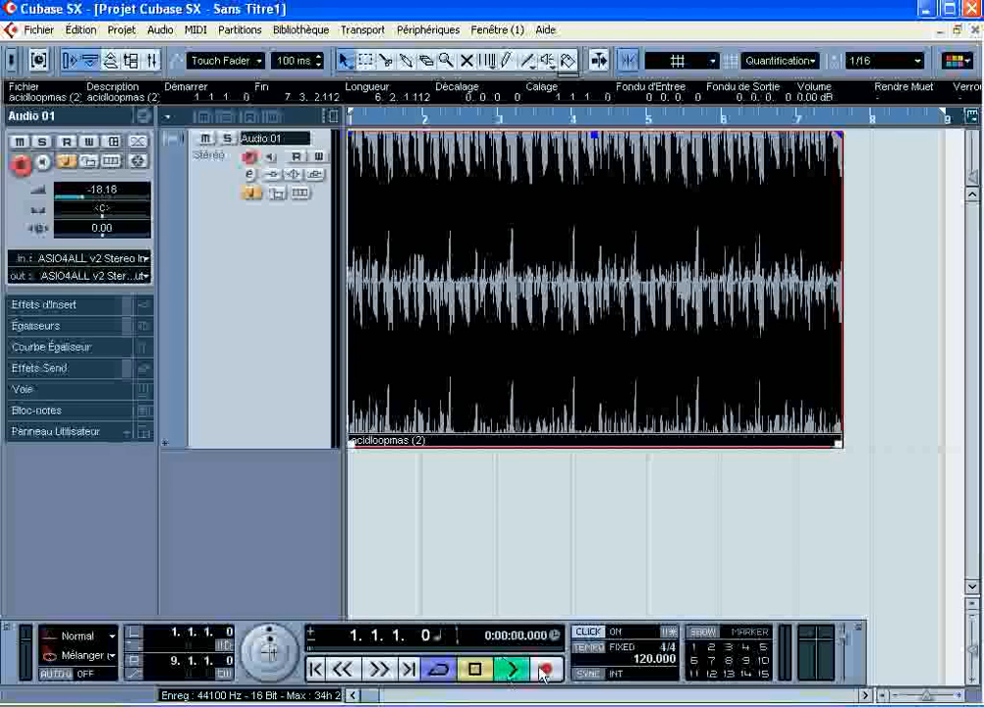
key("space")
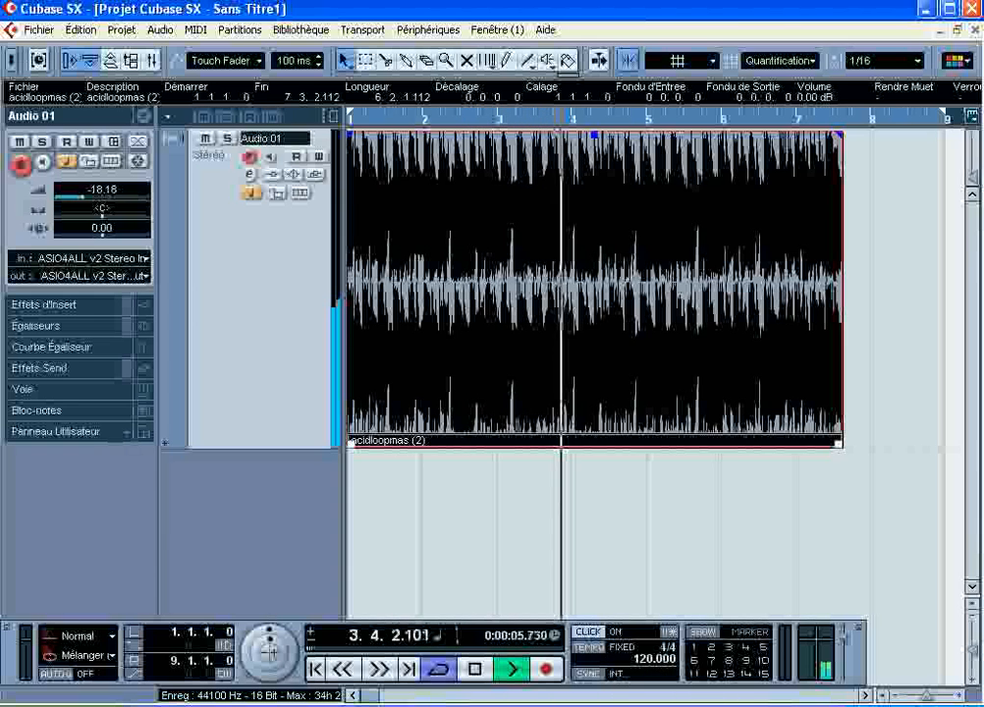
left_click(477, 670)
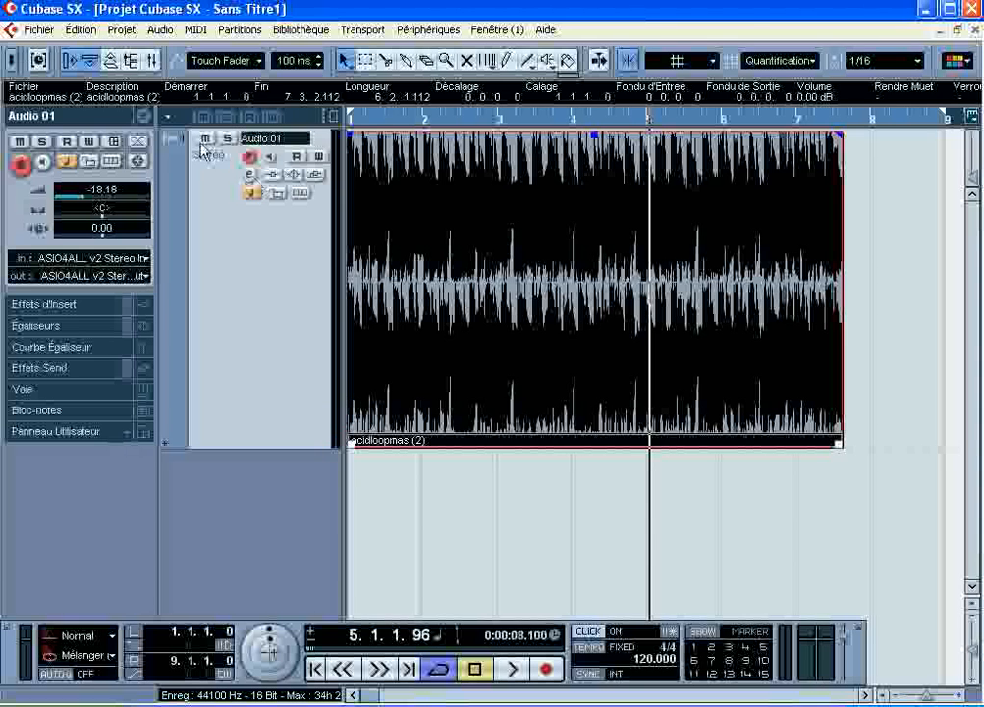
Step: Enable musical mode for the acidloopmas (2) clip in the media pool with an original tempo of 145, and return to the project
left_click(131, 61)
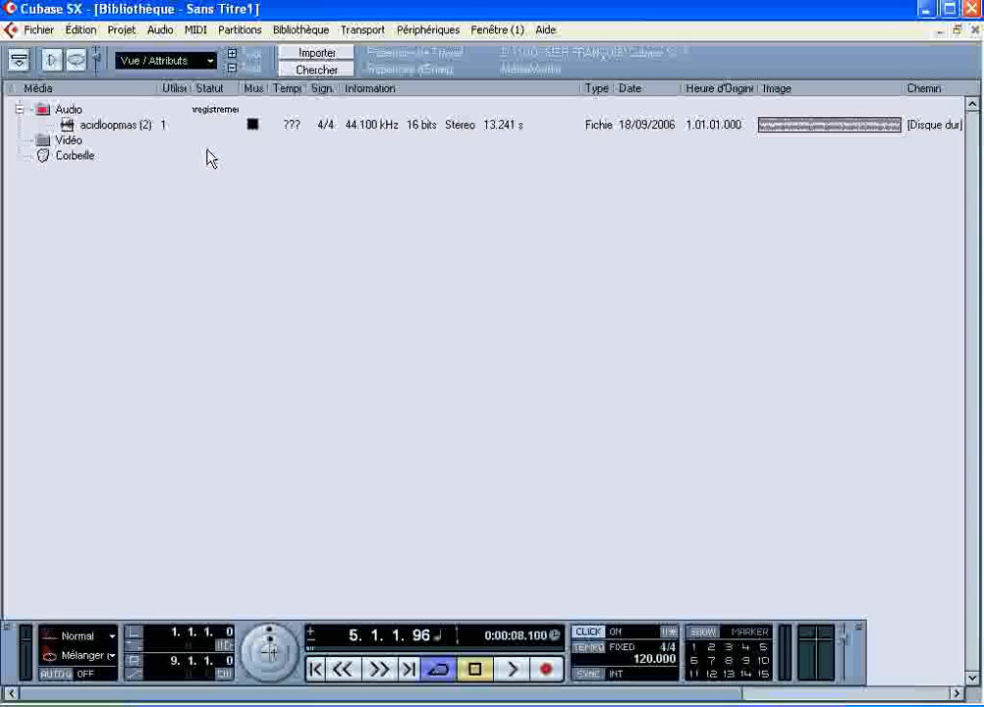
left_click(974, 31)
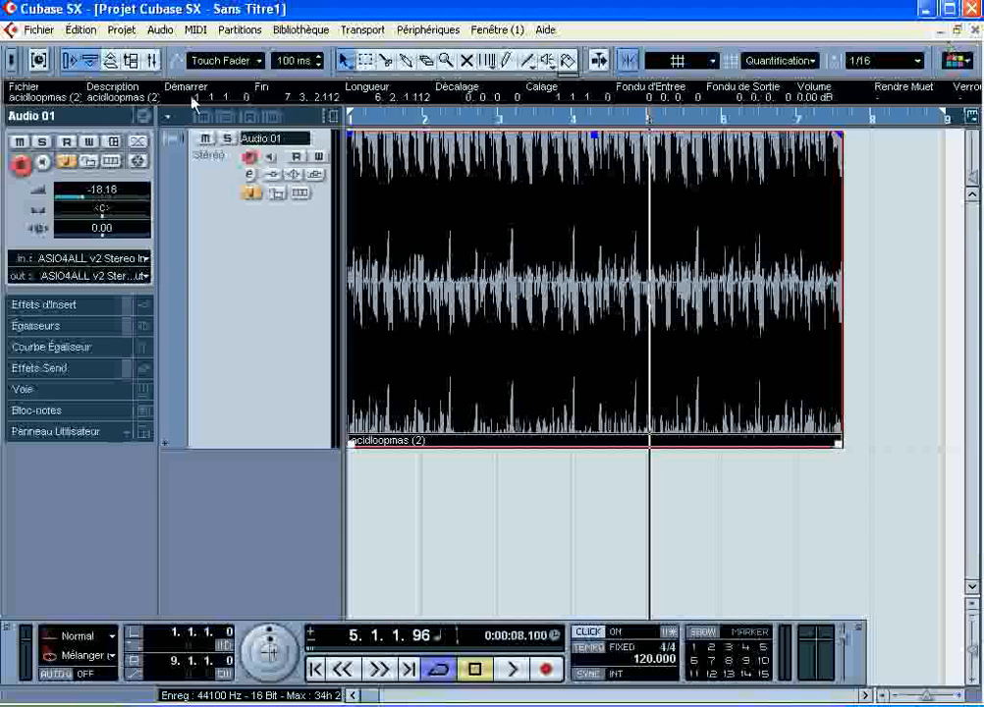
left_click(130, 60)
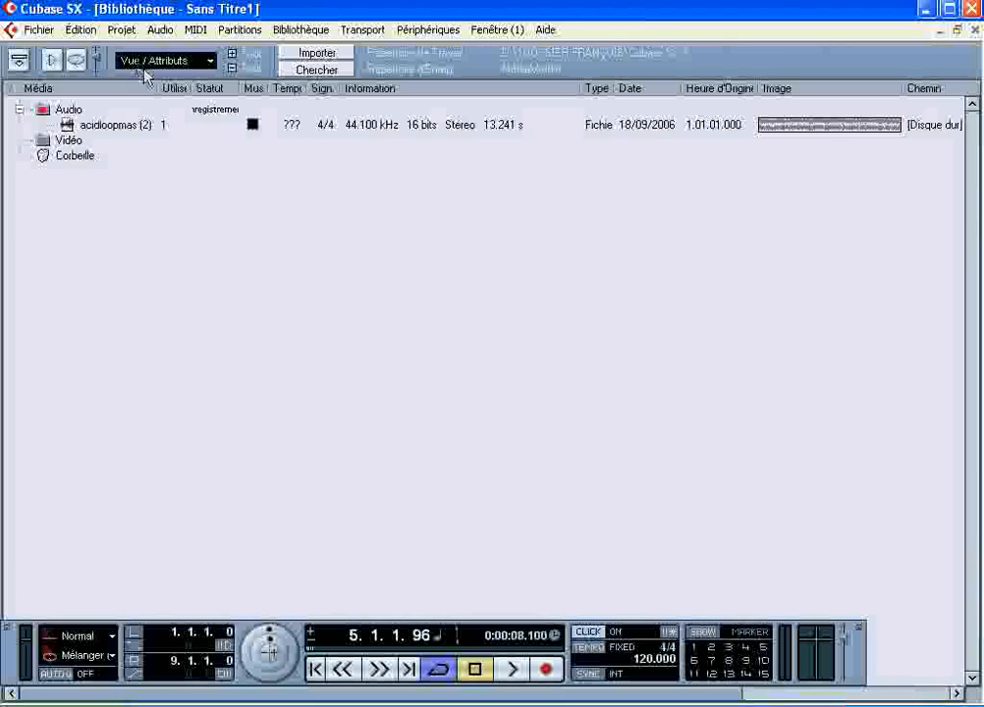
left_click(251, 124)
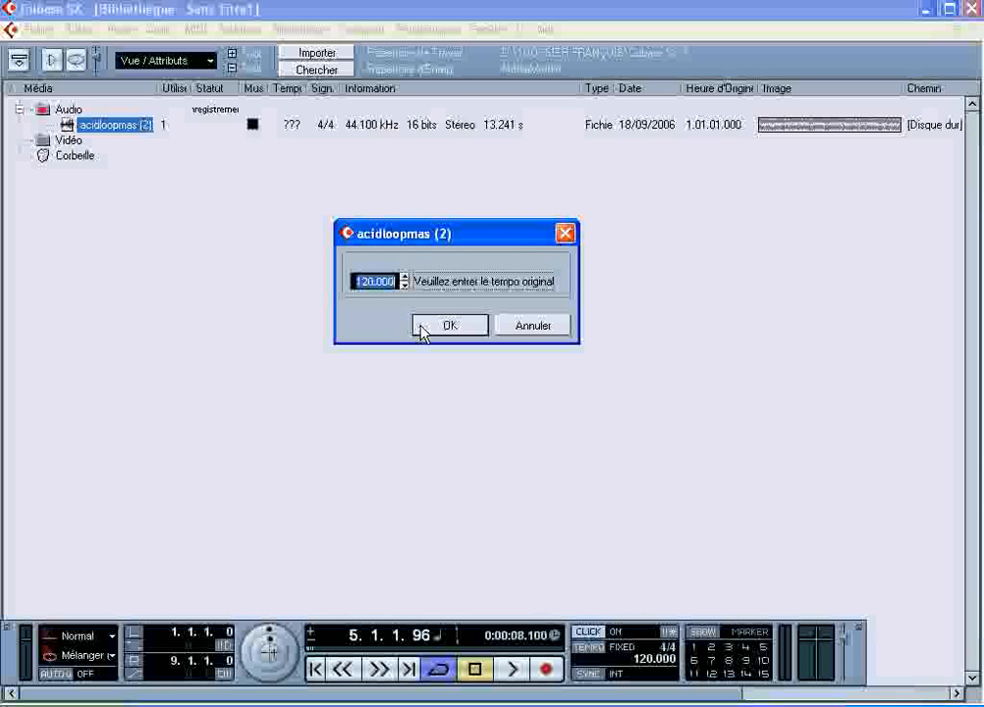
type("145")
left_click(421, 330)
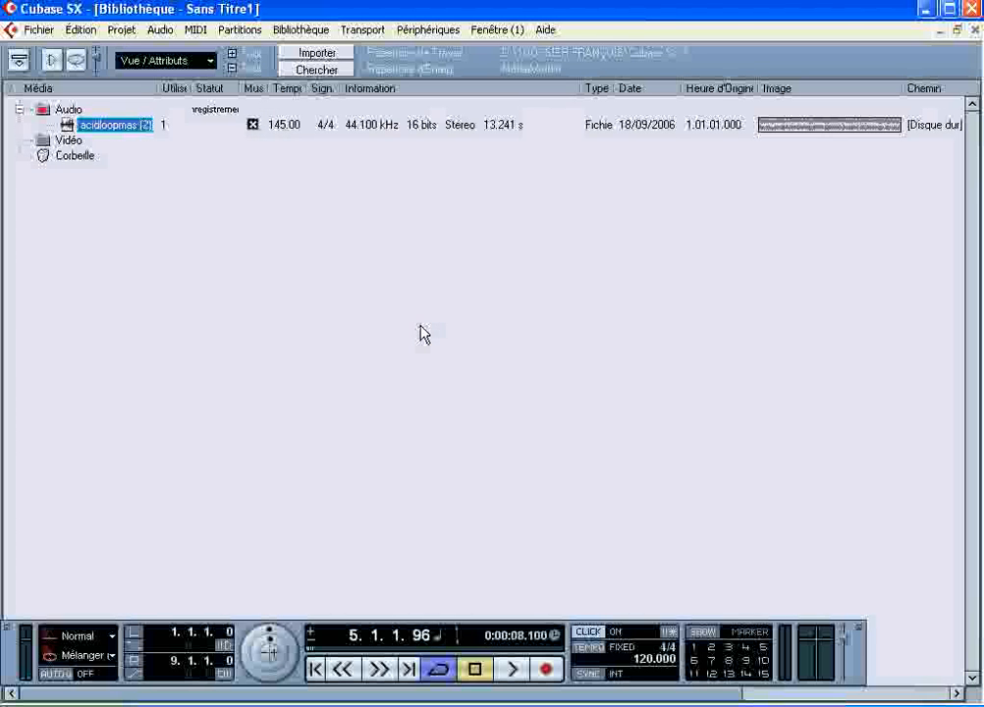
left_click(974, 30)
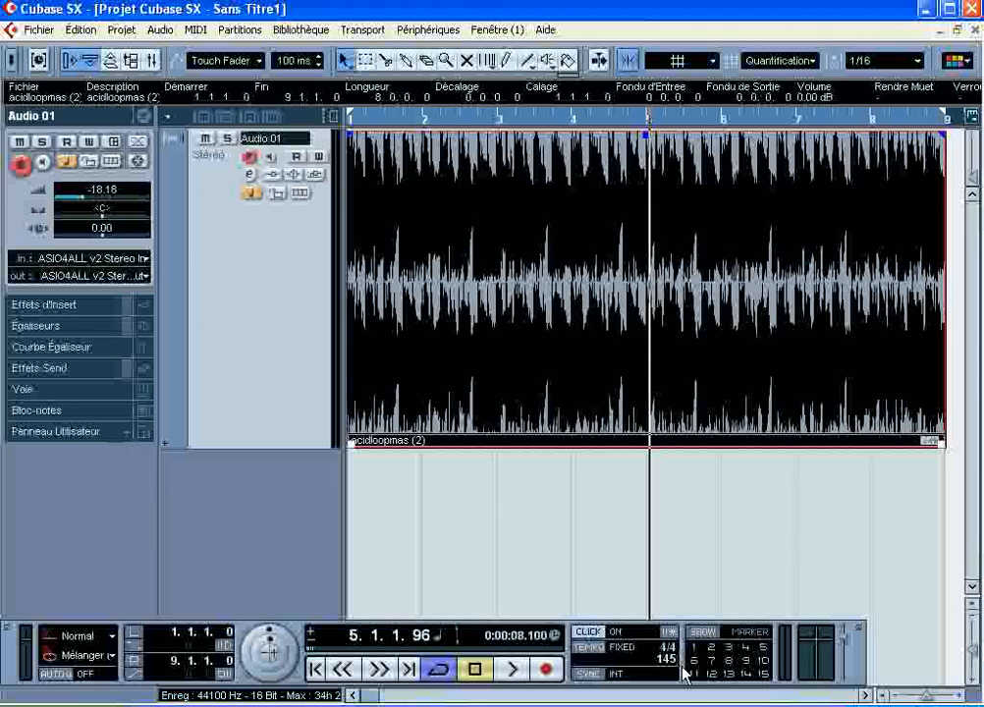
Step: Set the project tempo to 145, play the loop from the project start and stop playback
type("145")
key("Return")
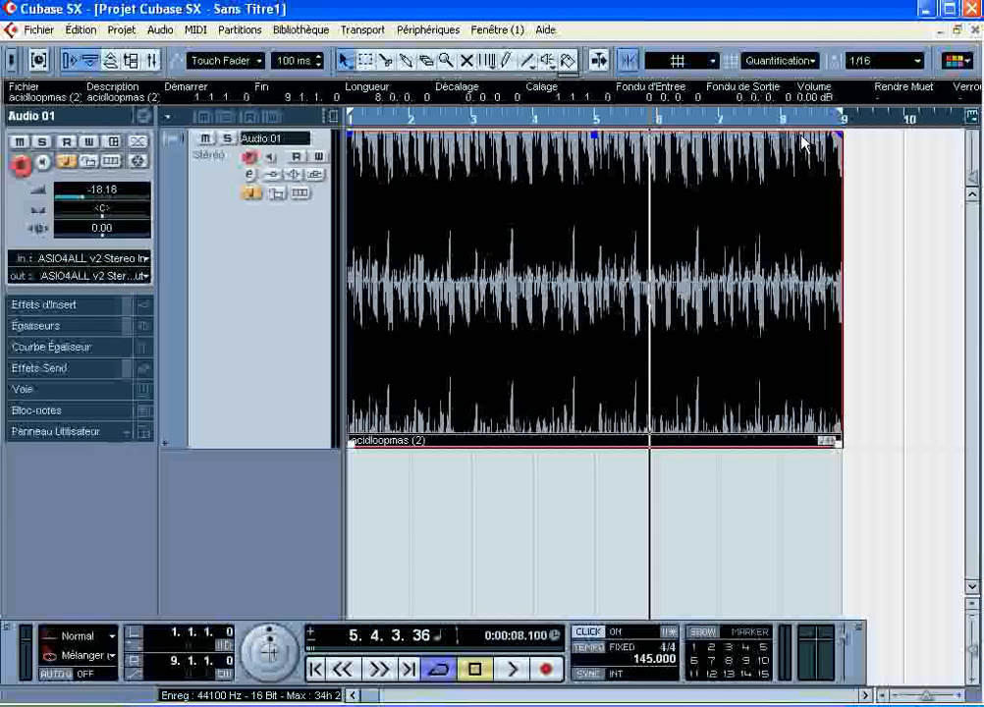
left_click_drag(805, 125, 273, 122)
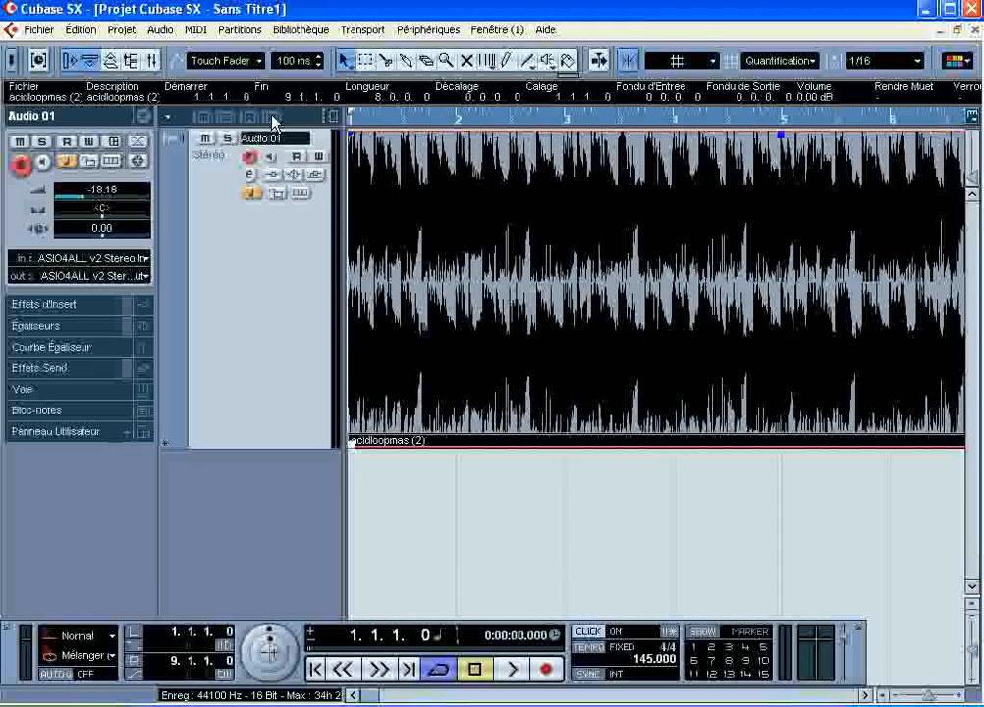
left_click(512, 670)
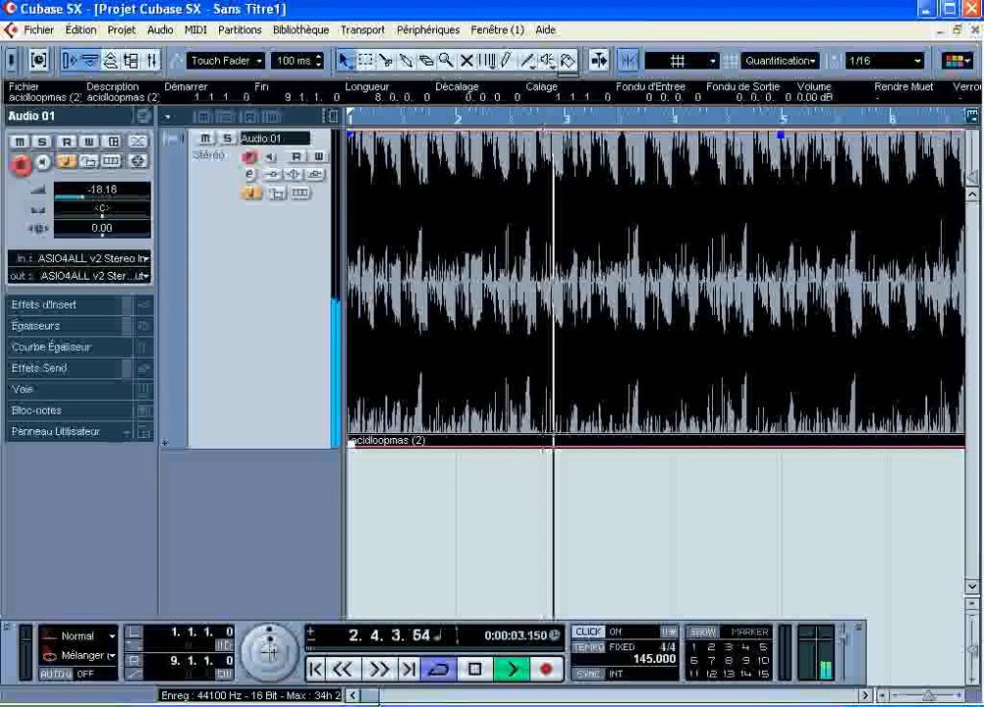
left_click(474, 669)
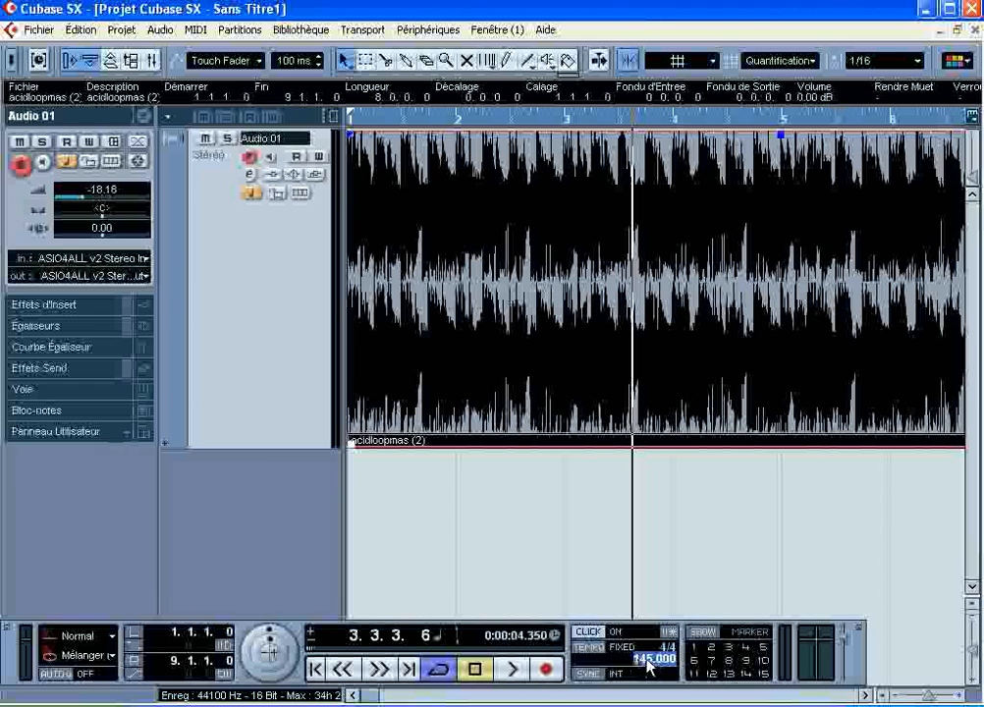
Step: Start playback from the project start and set the project tempo to 150 while the loop plays
left_click_drag(404, 118, 310, 92)
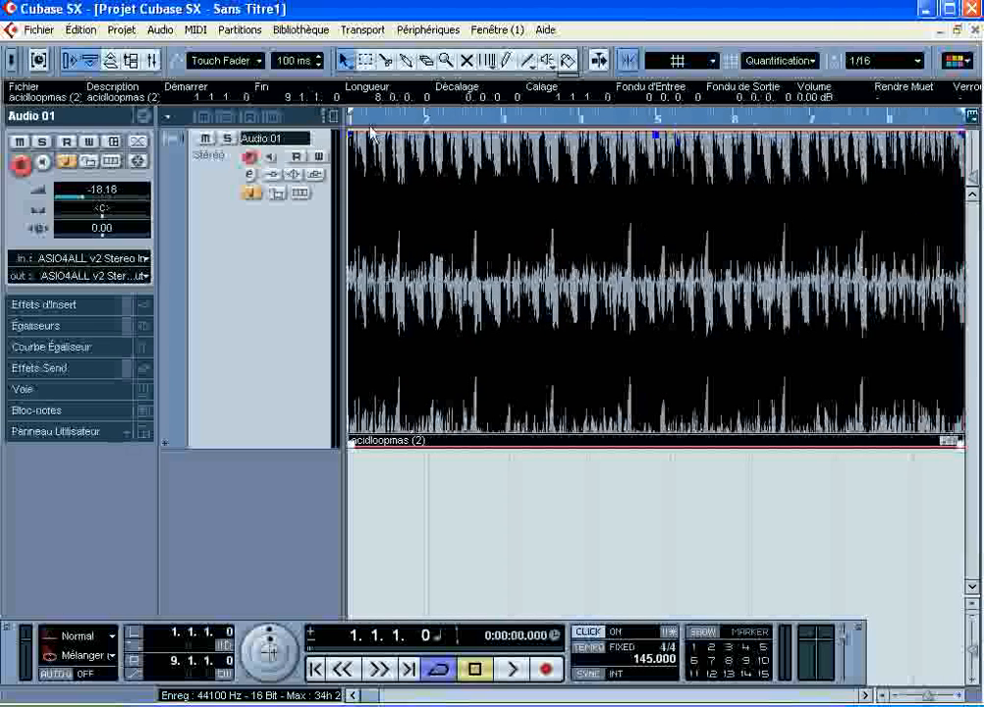
left_click_drag(370, 116, 333, 100)
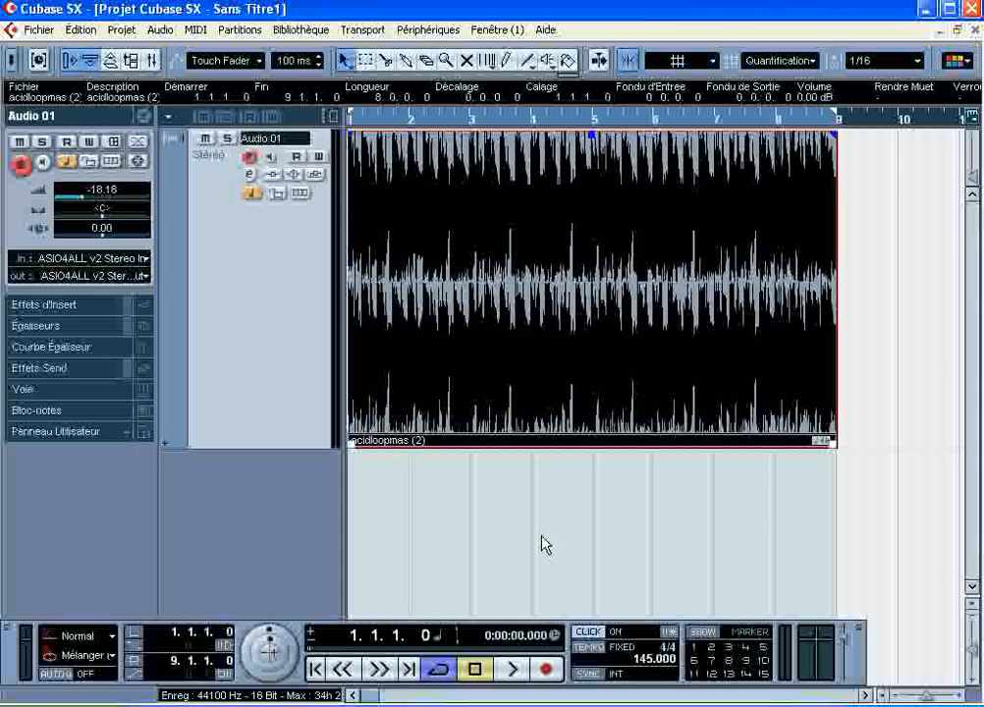
left_click(512, 675)
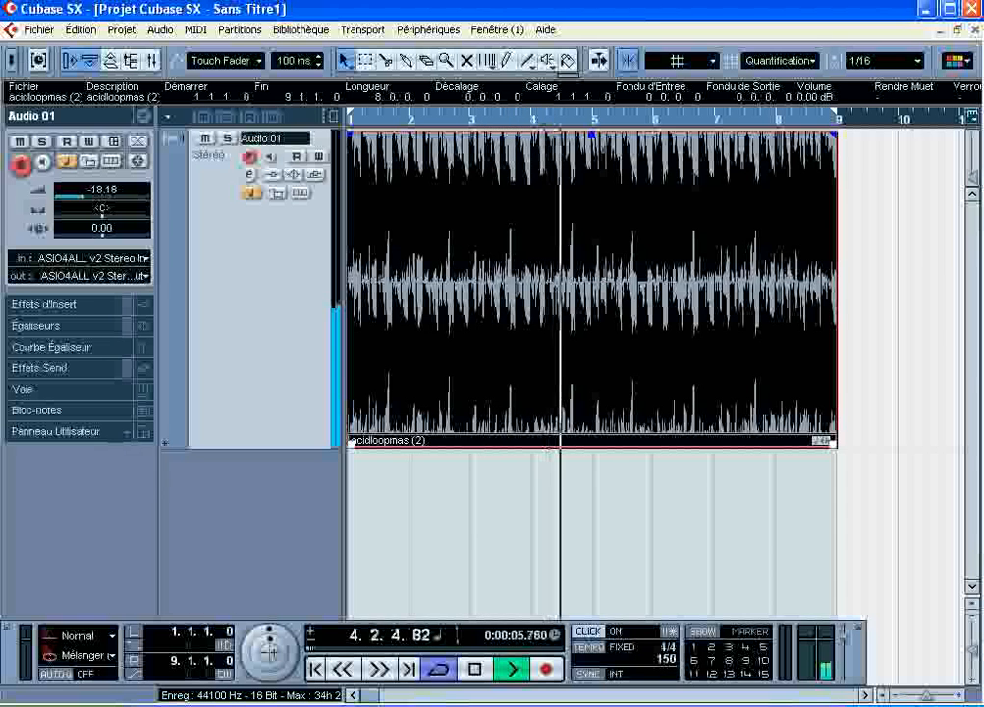
key("Return")
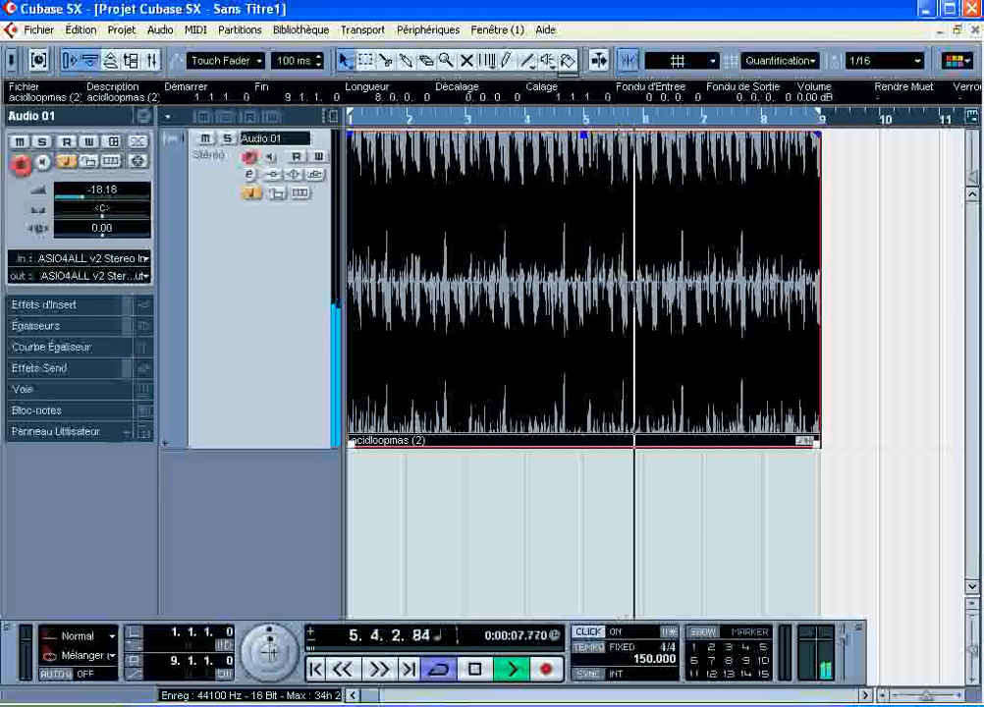
Step: Raise the project tempo during playback, first to 160 and after listening to 170
double_click(644, 660)
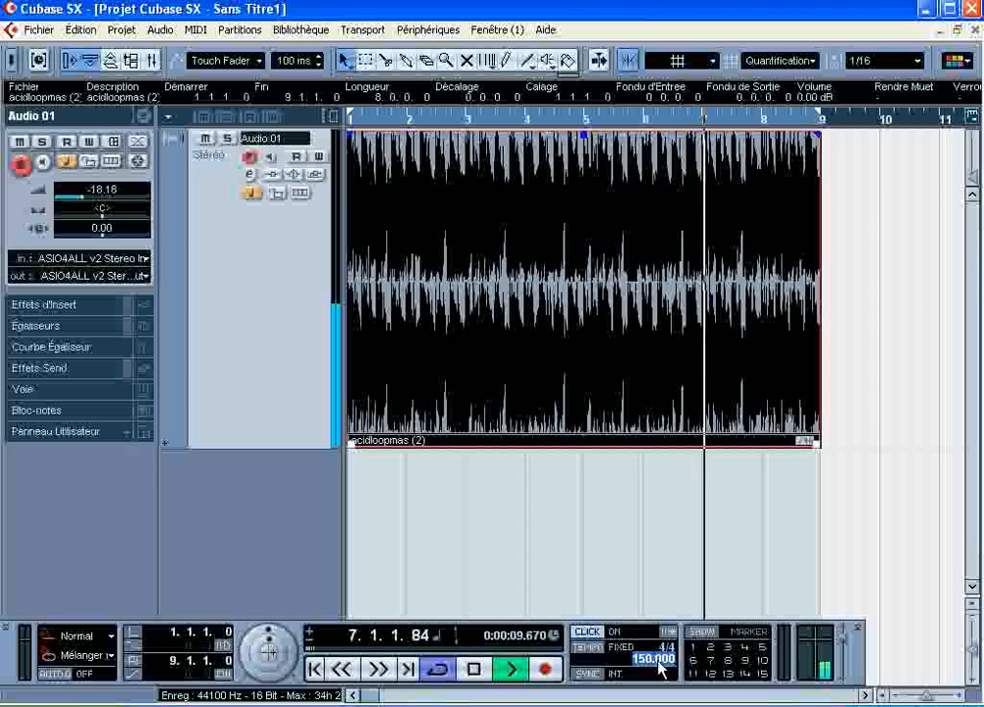
type("160")
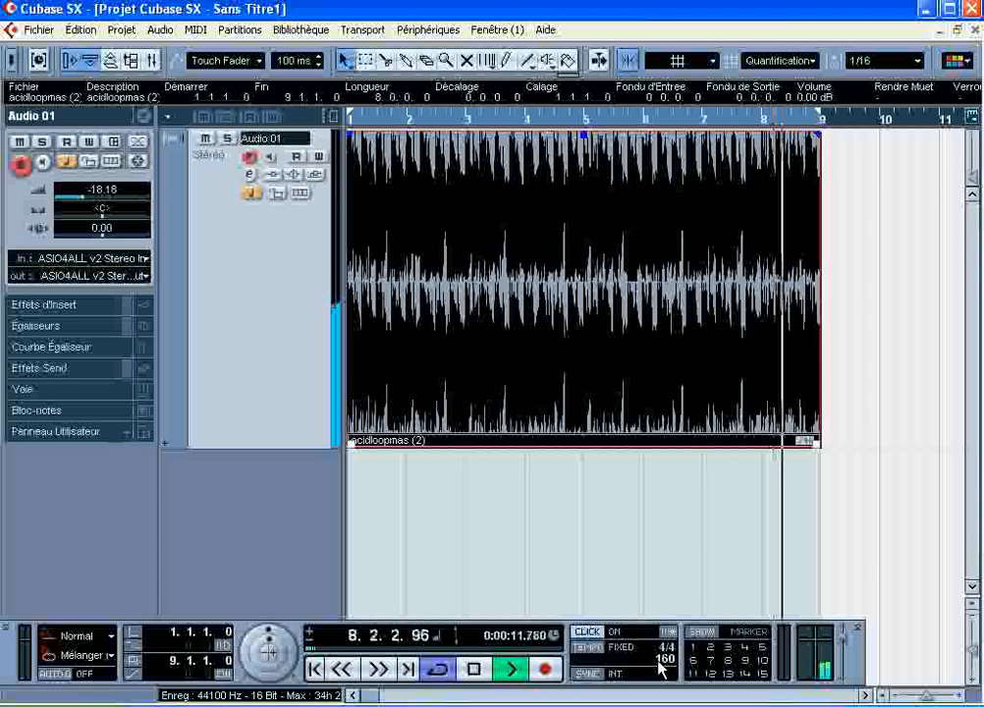
key("Return")
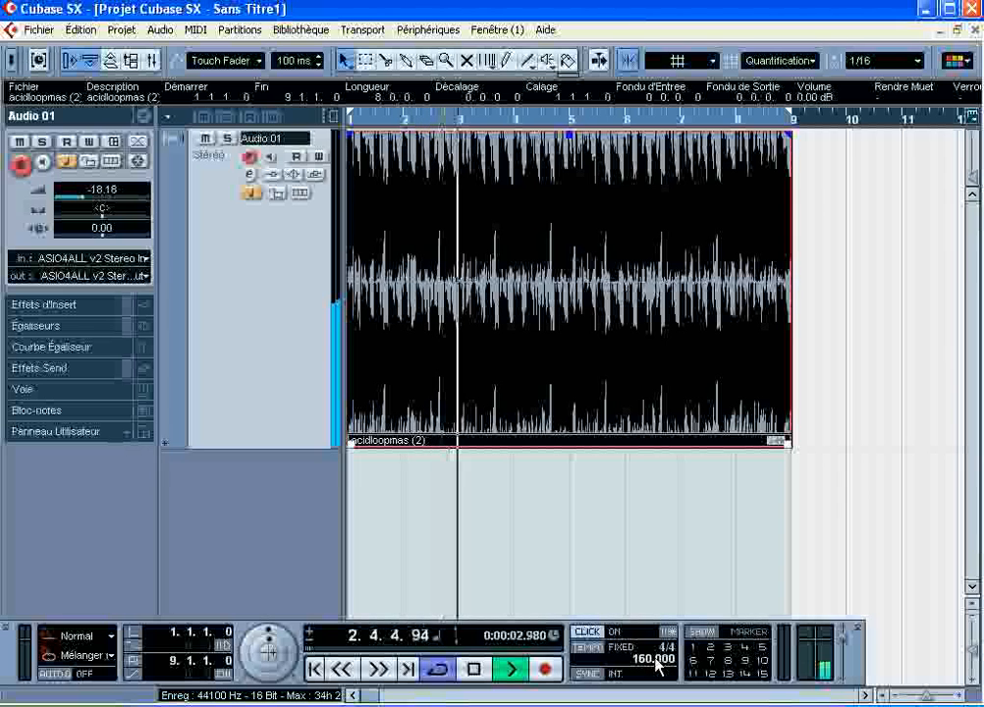
double_click(656, 664)
type("170")
key("Return")
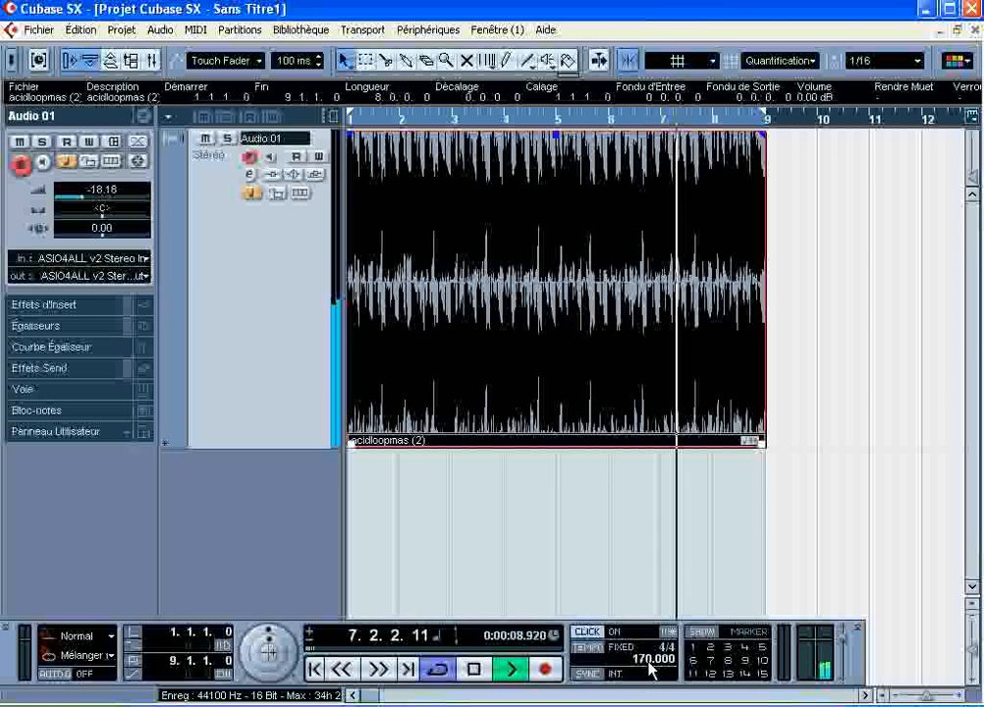
Step: Lower the project tempo during playback, first to 145 and after listening to 130
double_click(652, 666)
type("145")
key("Return")
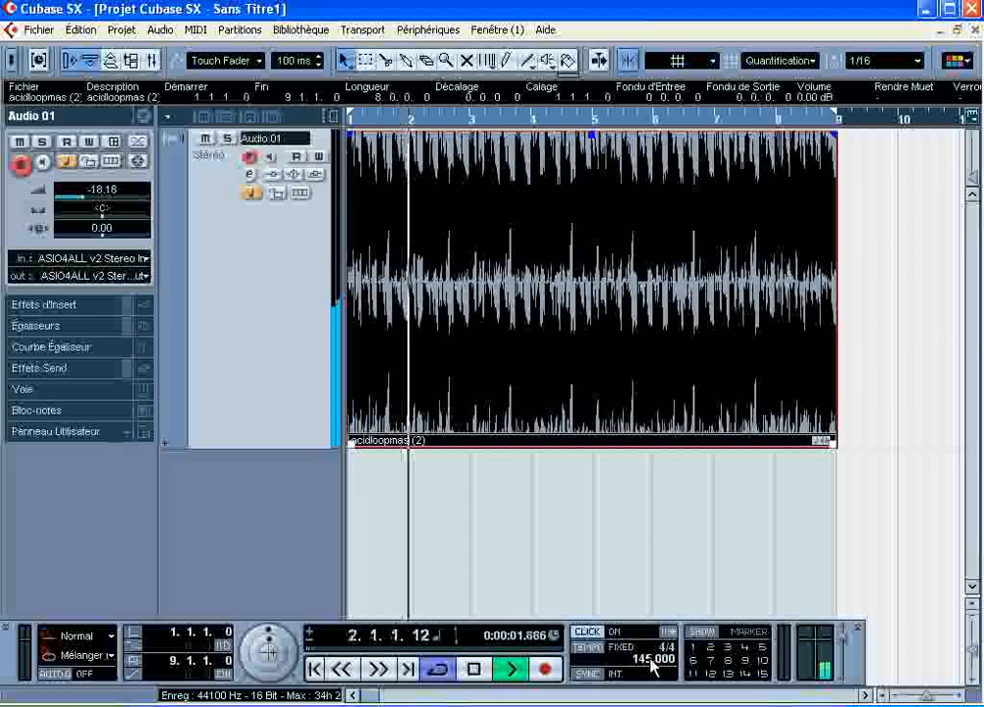
double_click(652, 662)
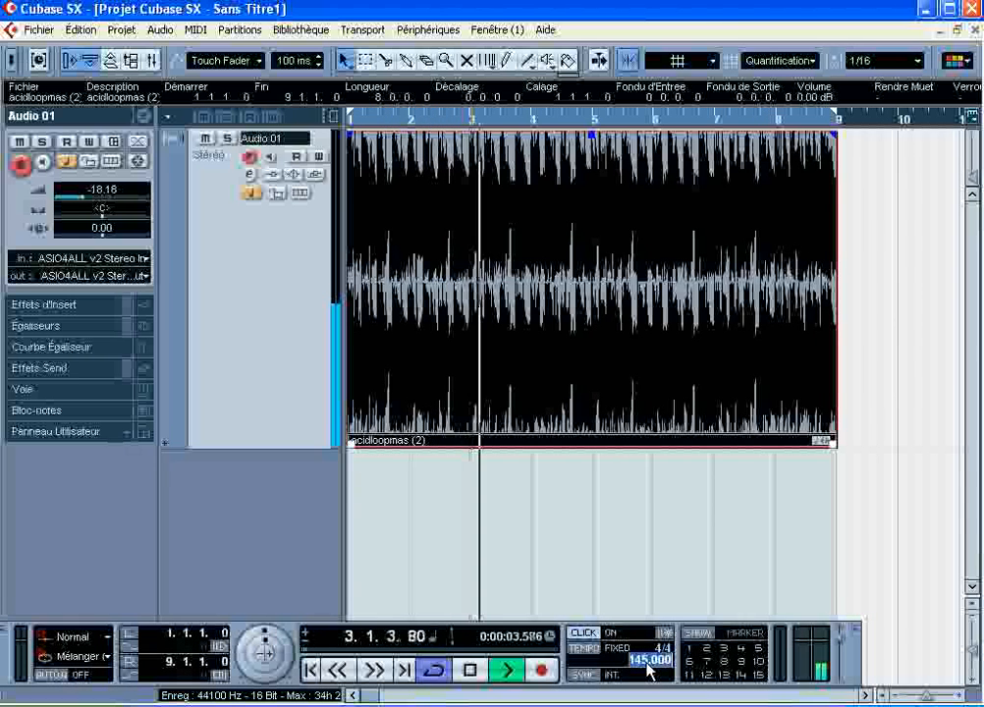
type("130")
key("Return")
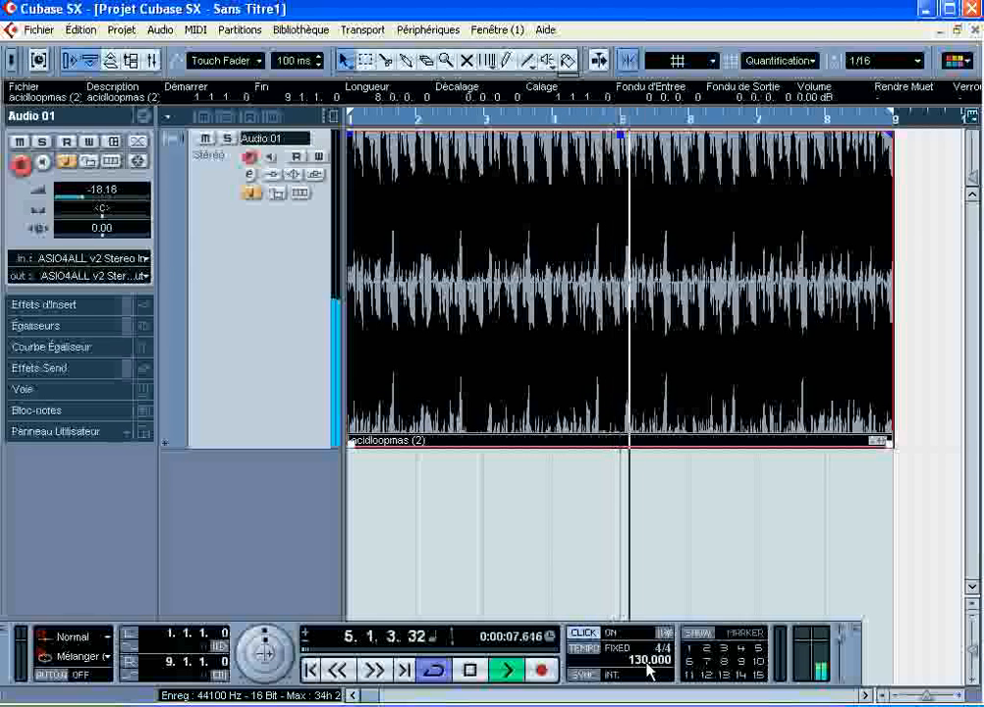
Step: Turn off the metronome click and set the project tempo to 80 while the loop keeps playing
double_click(650, 661)
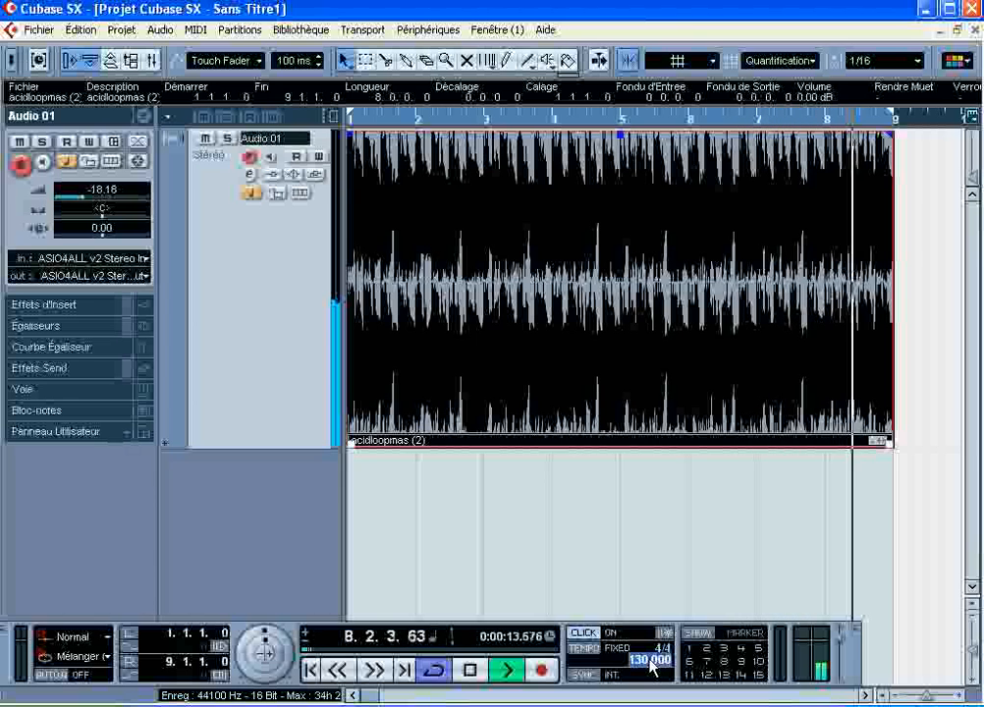
left_click(586, 634)
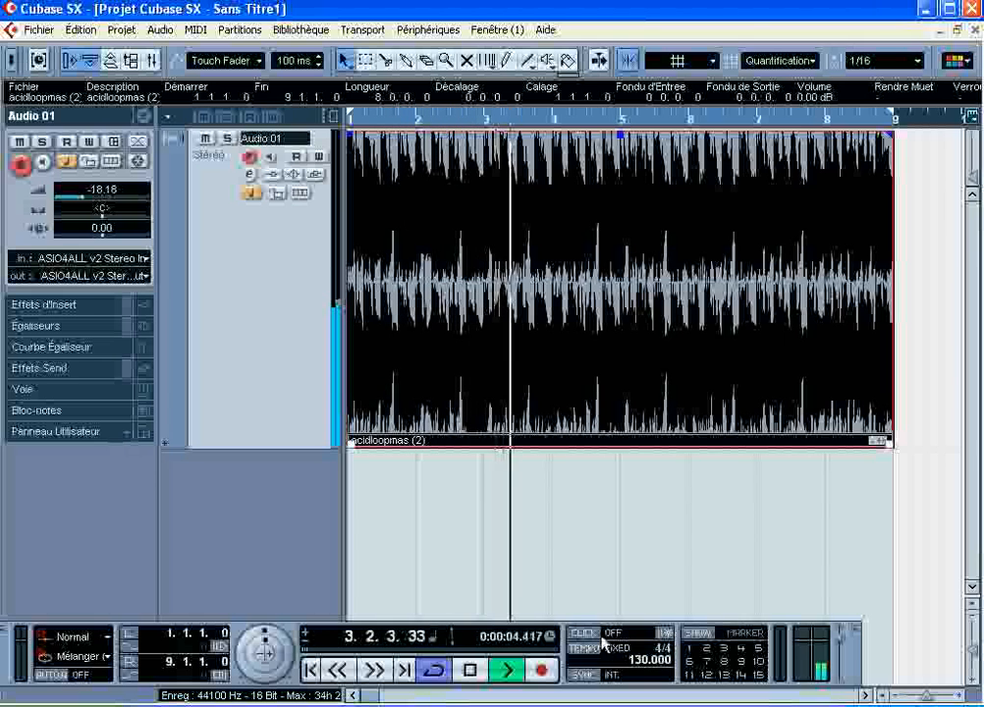
left_click(649, 663)
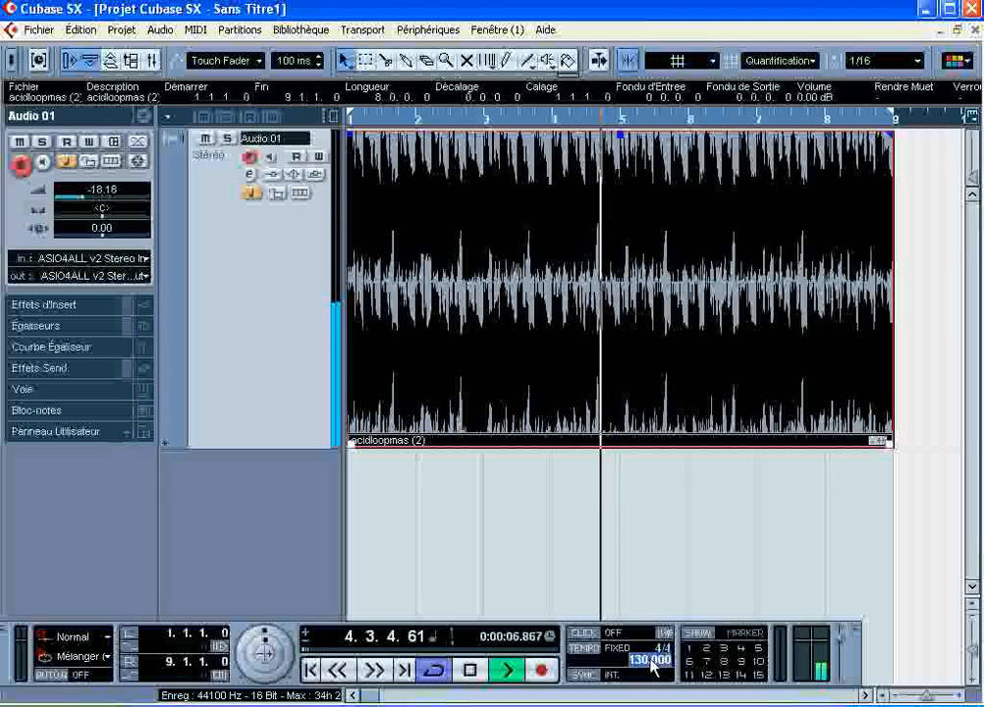
type("80")
key("Return")
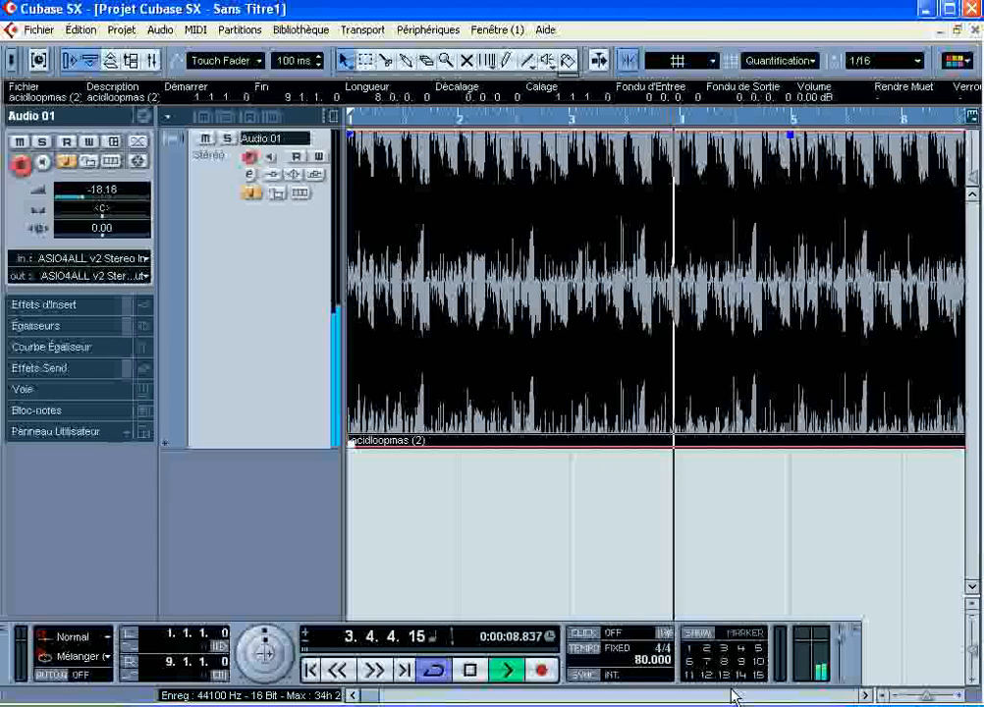
Step: Listen to the slowed loop up to about bar 7 and stop playback
left_click_drag(927, 695, 930, 701)
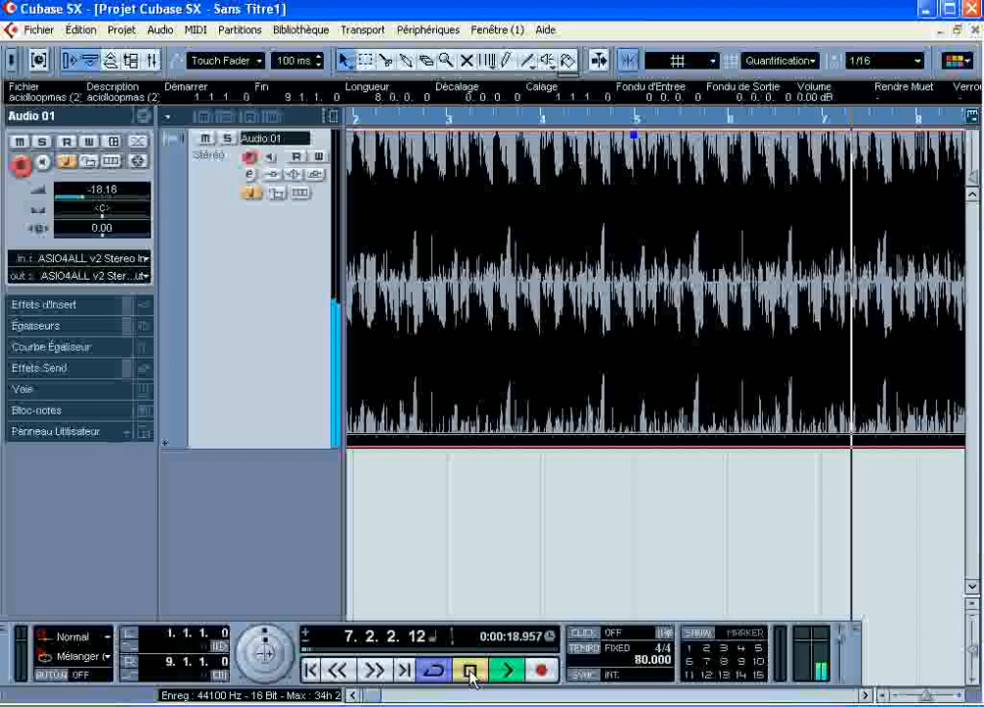
left_click(471, 674)
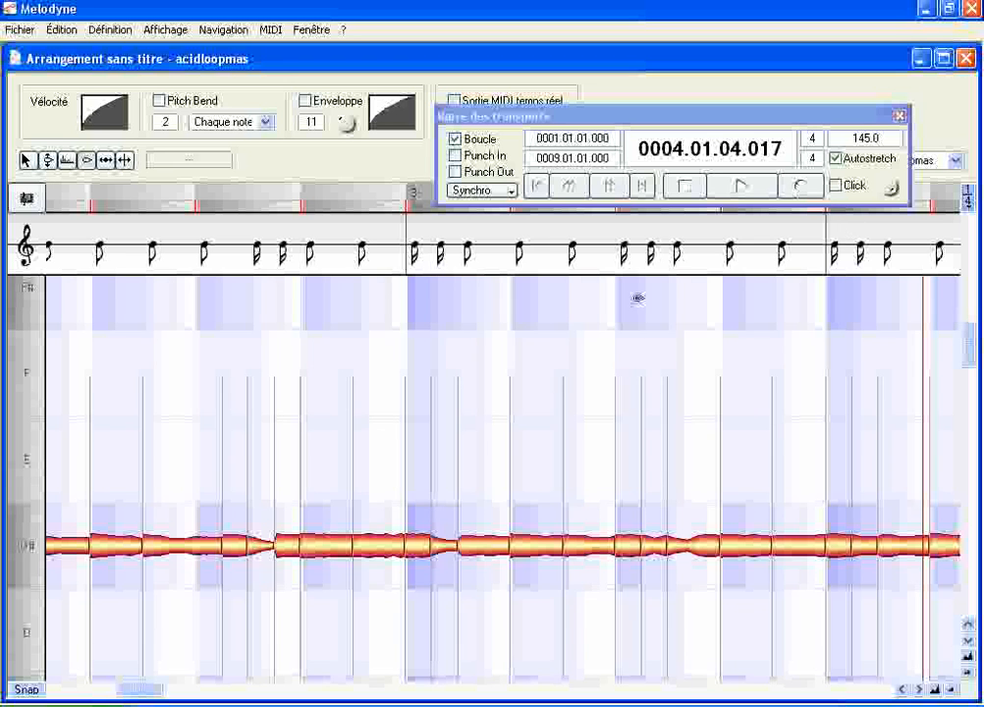
Step: Play the acidloopmas loop from just before bar 1 and move the transport bar away from the track settings
left_click_drag(150, 695, 116, 693)
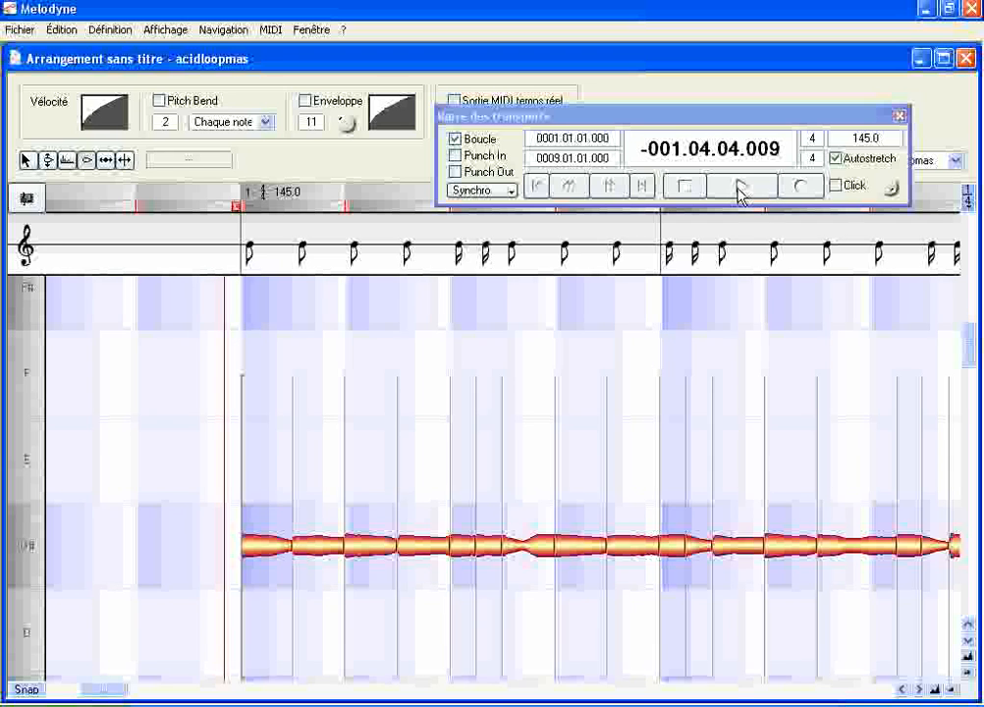
left_click(739, 193)
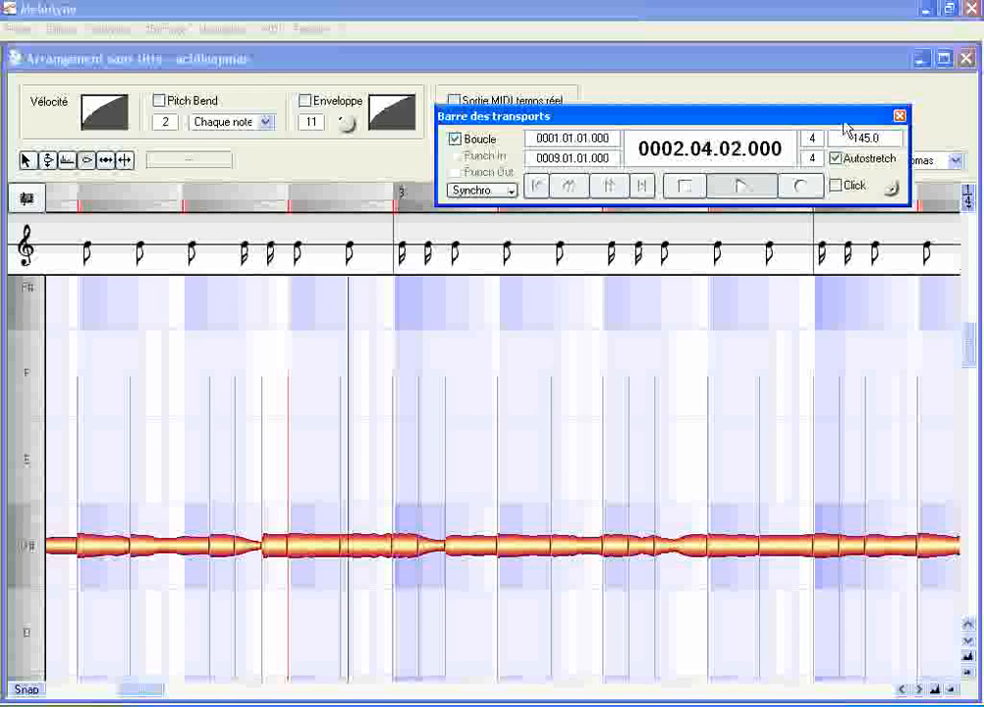
left_click_drag(837, 117, 598, 226)
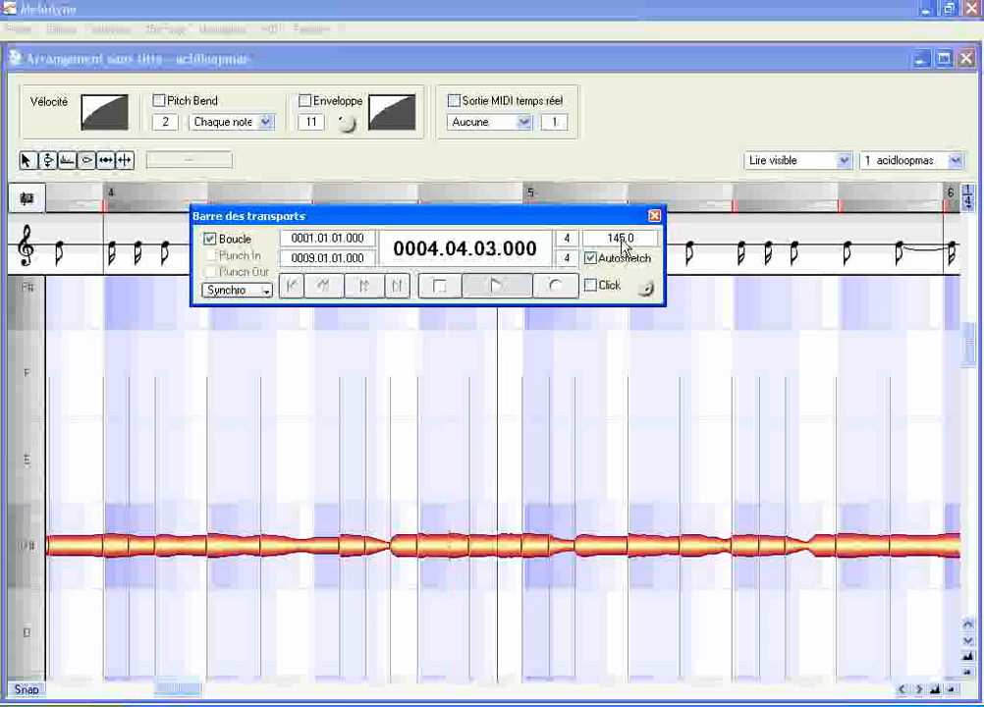
Step: Lower the tempo during playback, first to 100 and after listening to 80, and close the transport bar
double_click(621, 238)
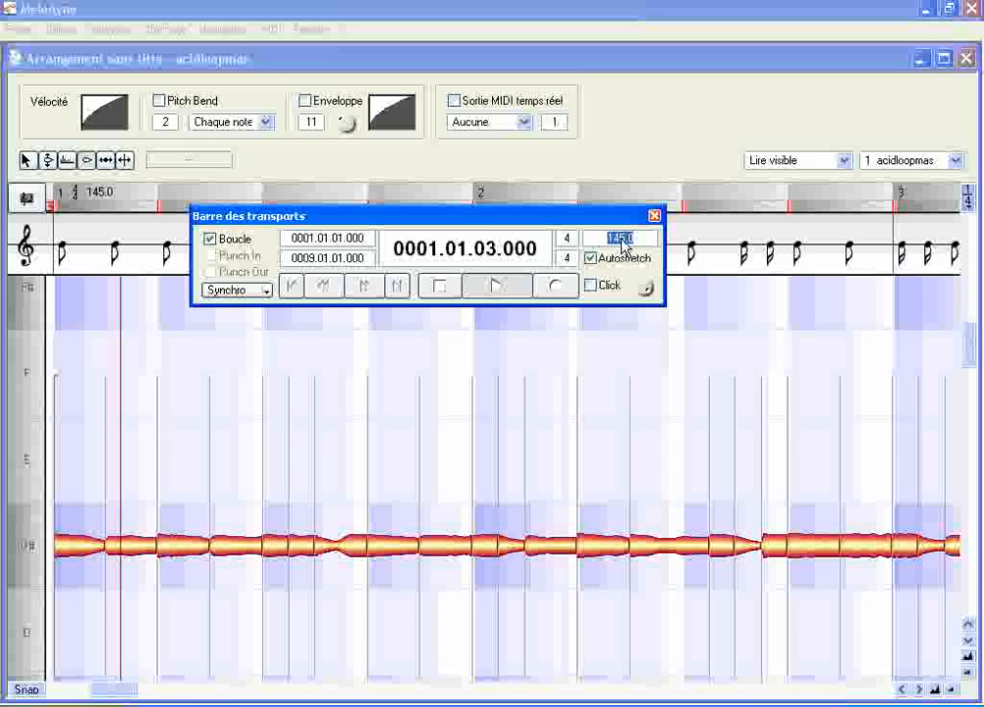
type("100")
key("Return")
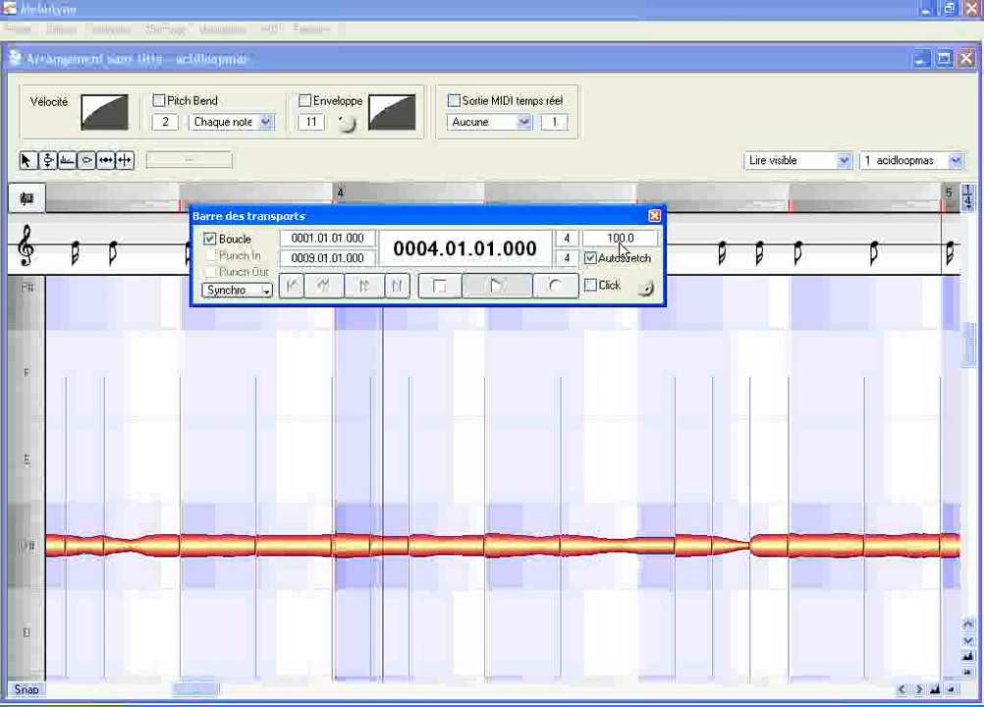
double_click(620, 248)
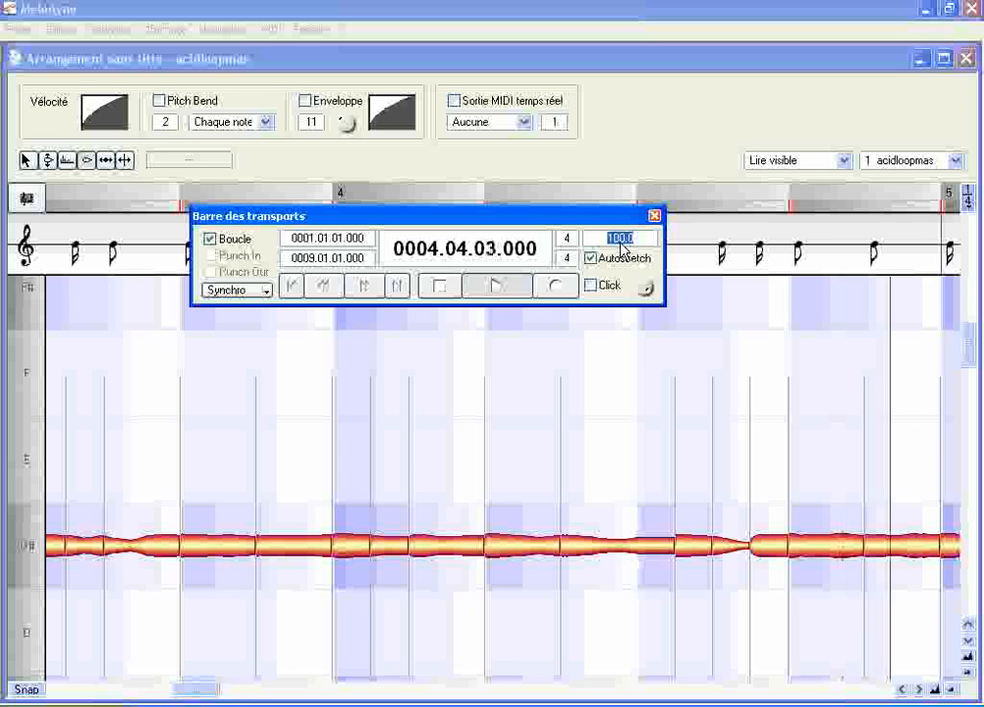
type("80")
key("Return")
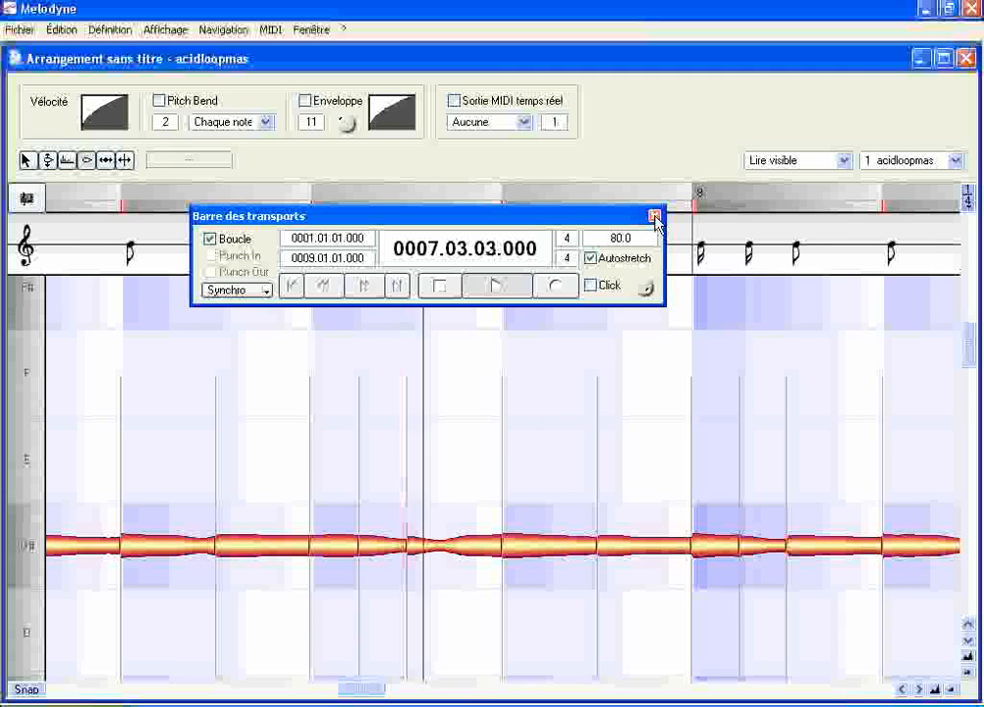
left_click(655, 217)
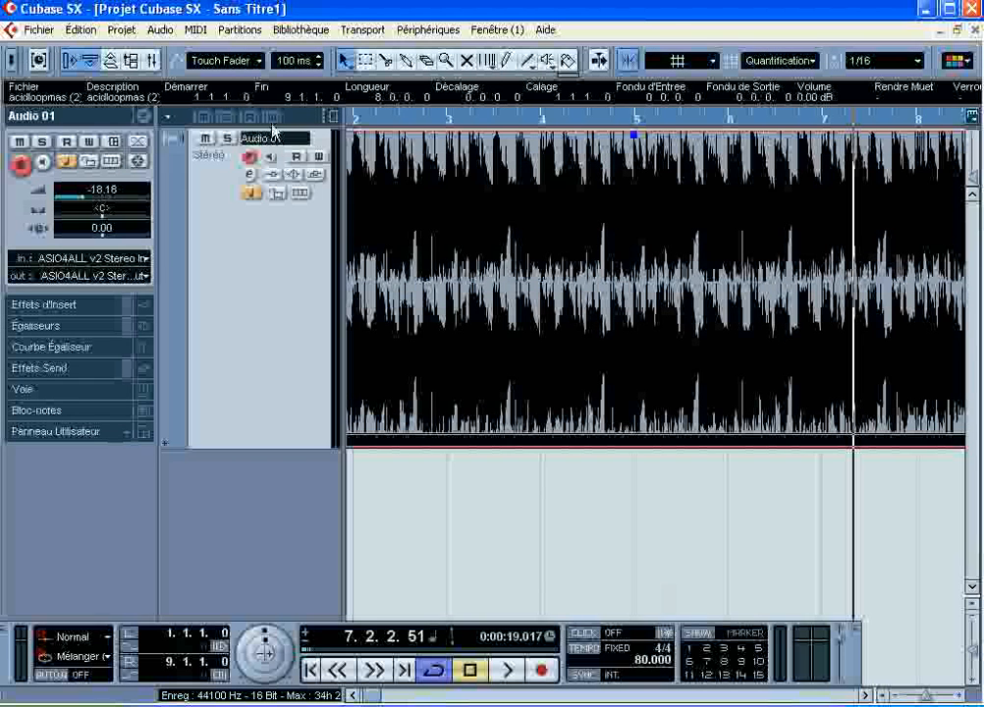
Step: In Cubase SX, play the loop from about bar 2 and raise the Audio 01 channel volume to about -17.49 dB
left_click(376, 119)
key("space")
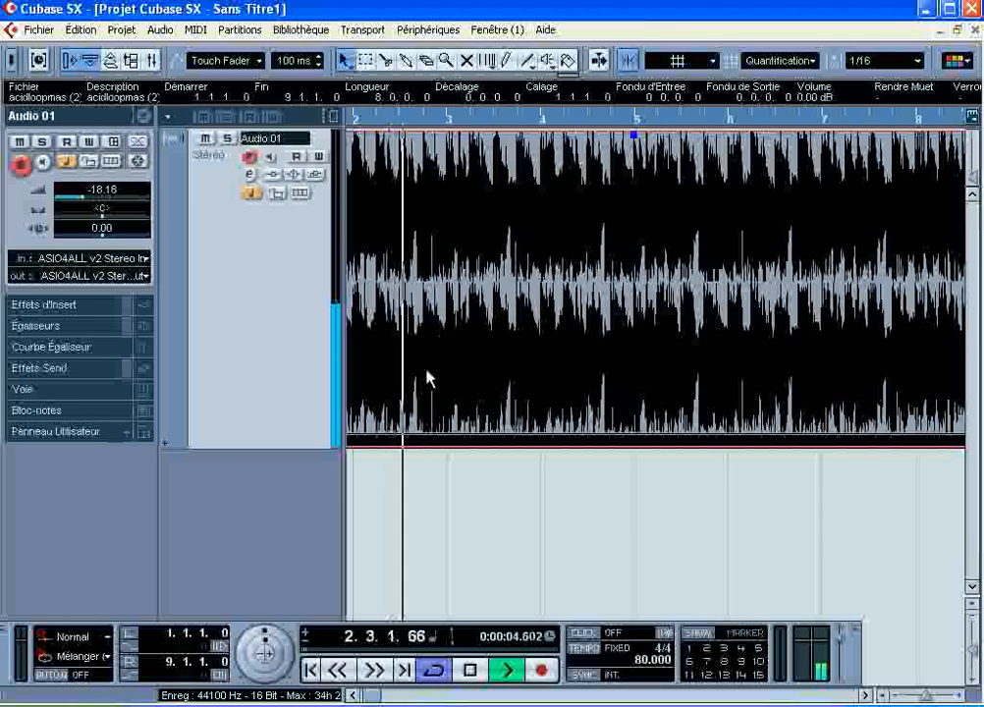
left_click(250, 175)
left_click_drag(137, 477, 136, 475)
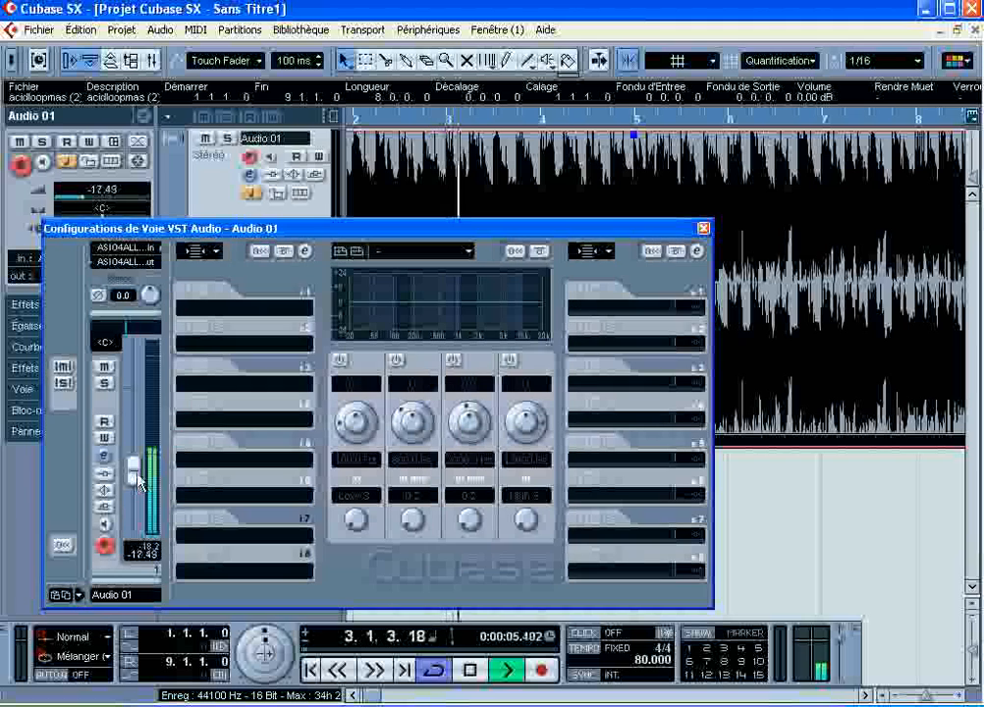
left_click(703, 227)
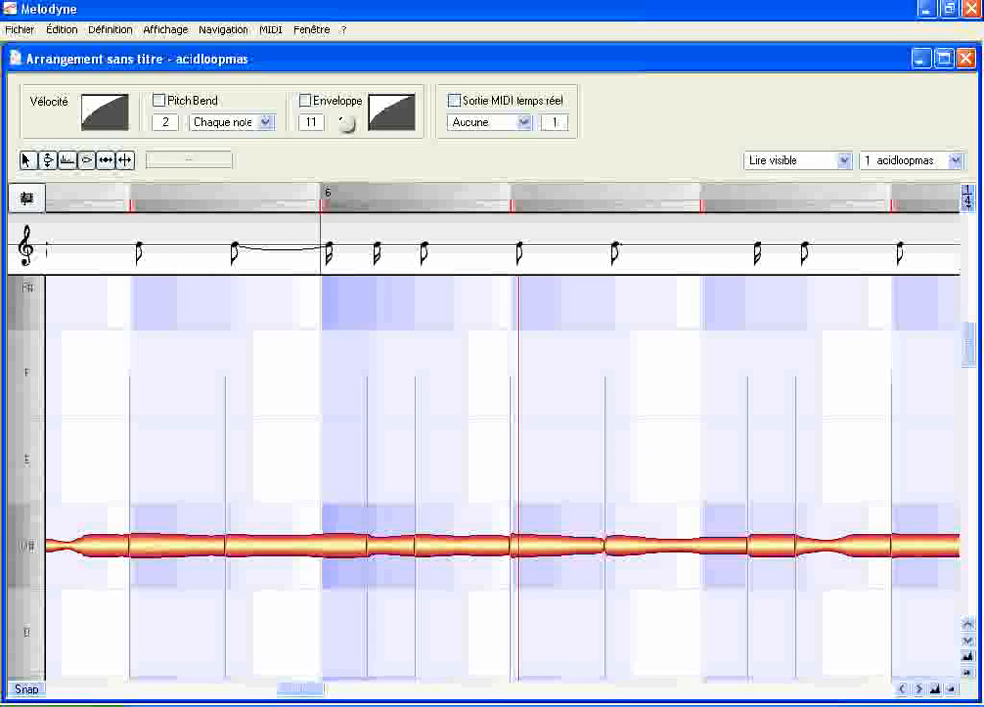
key("alt+Tab")
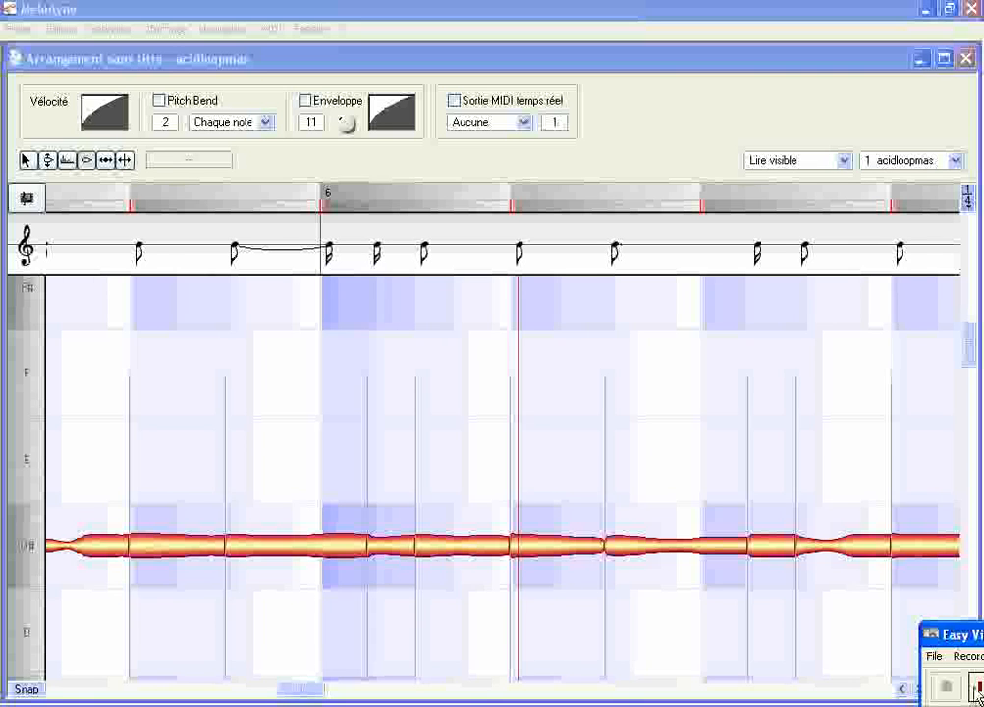